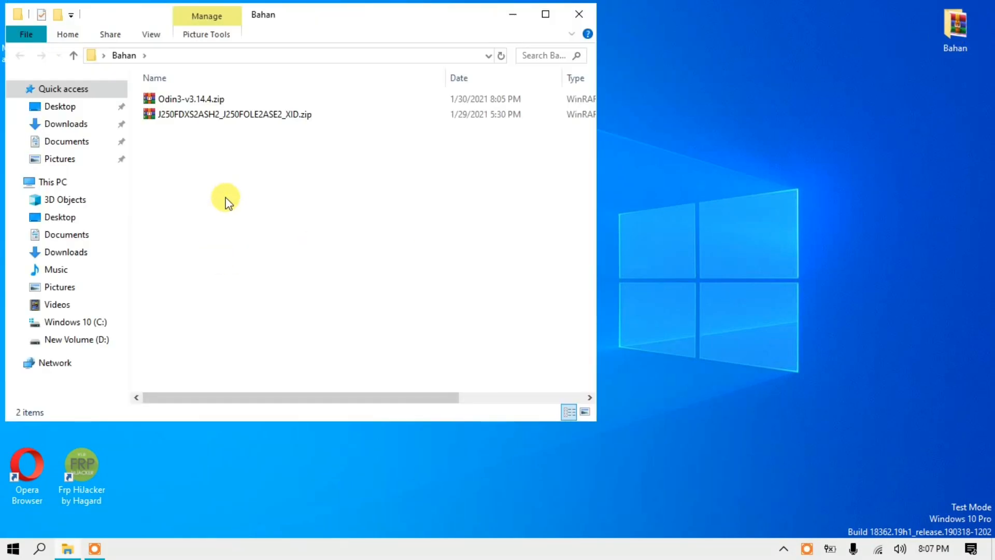
# Extract the firmware archive J250FDXS2ASH2_J250FOLE2ASE2_XID.zip directly into the Bahan folder.
pyautogui.click(237, 115)
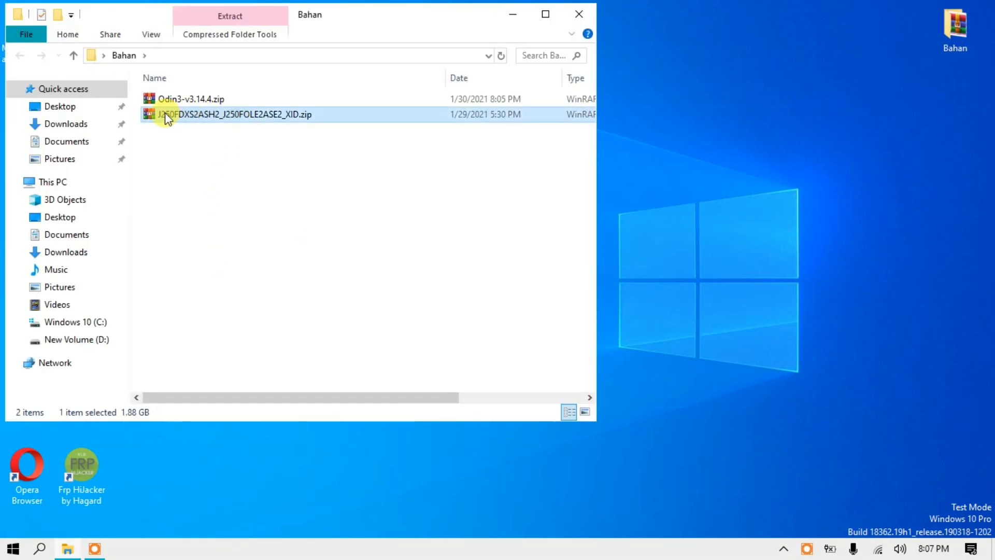
pyautogui.rightClick(201, 116)
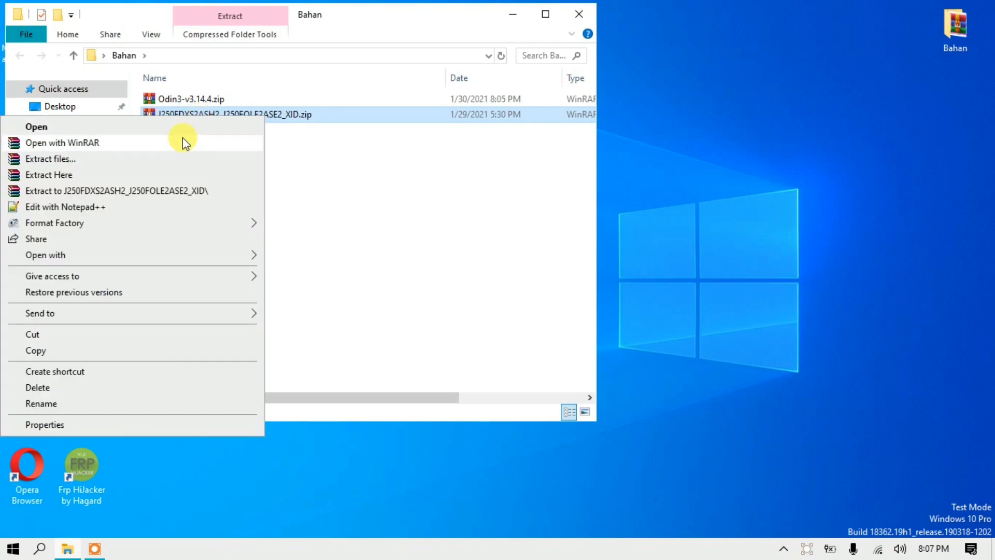
pyautogui.click(172, 172)
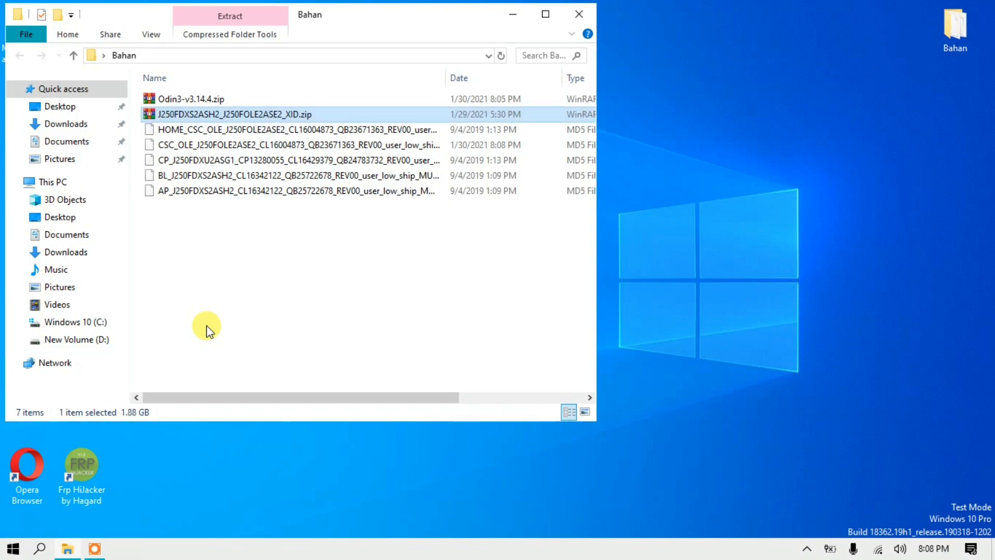
pyautogui.click(213, 289)
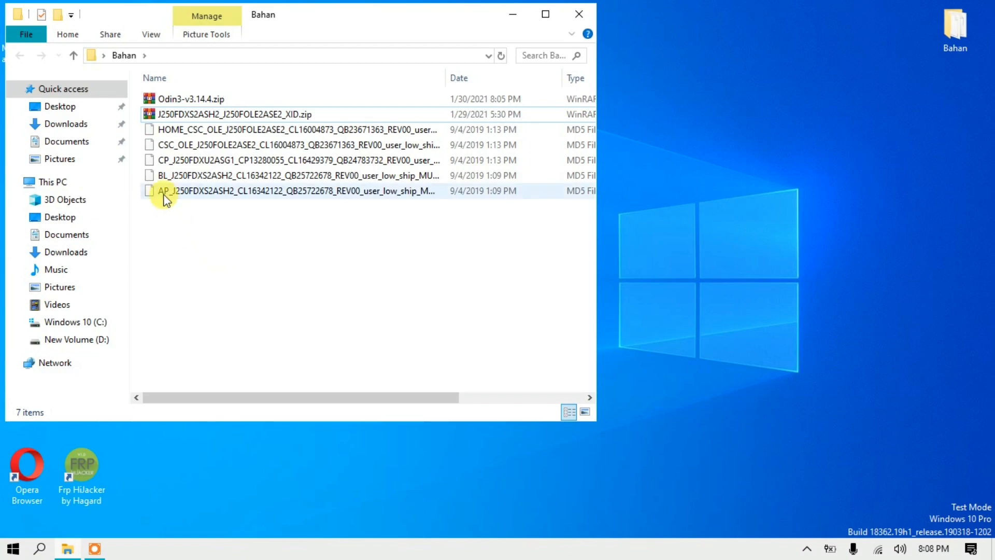
# Delete the extracted BL firmware file from the Bahan folder.
pyautogui.click(162, 179)
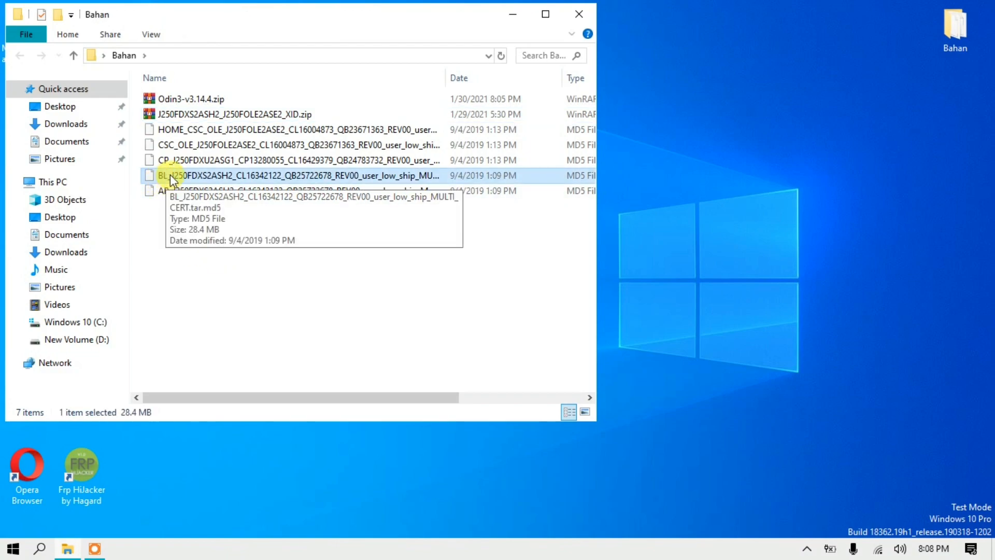
pyautogui.rightClick(213, 177)
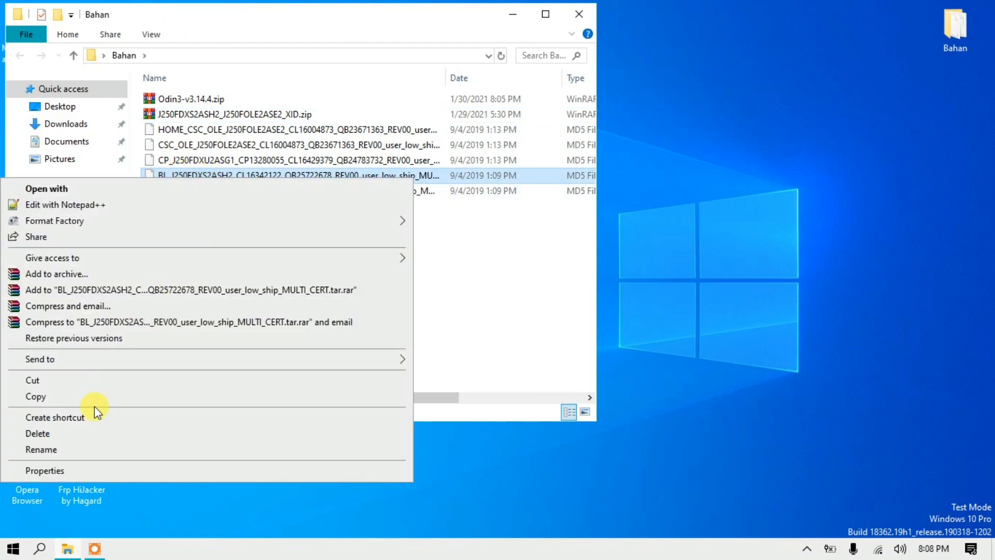
pyautogui.click(507, 298)
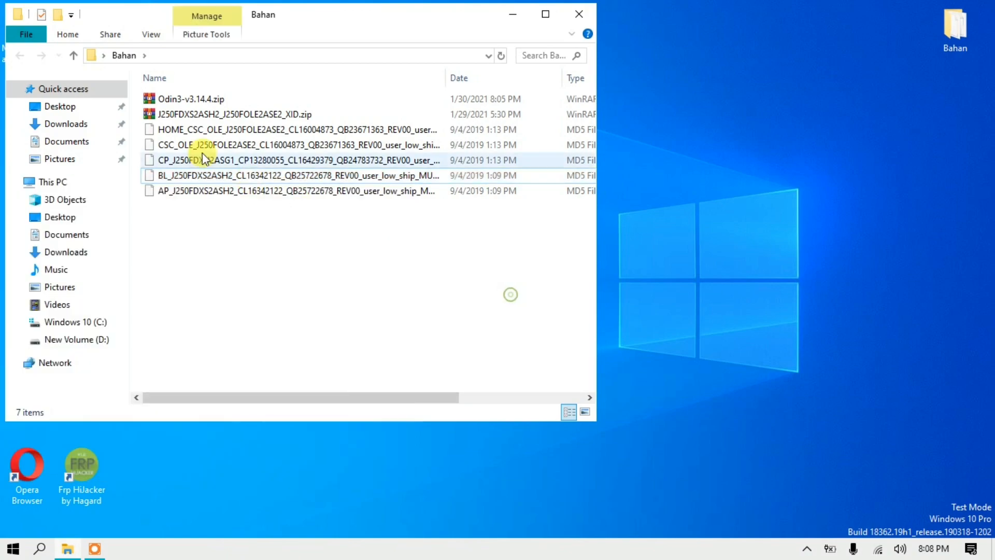
pyautogui.rightClick(386, 175)
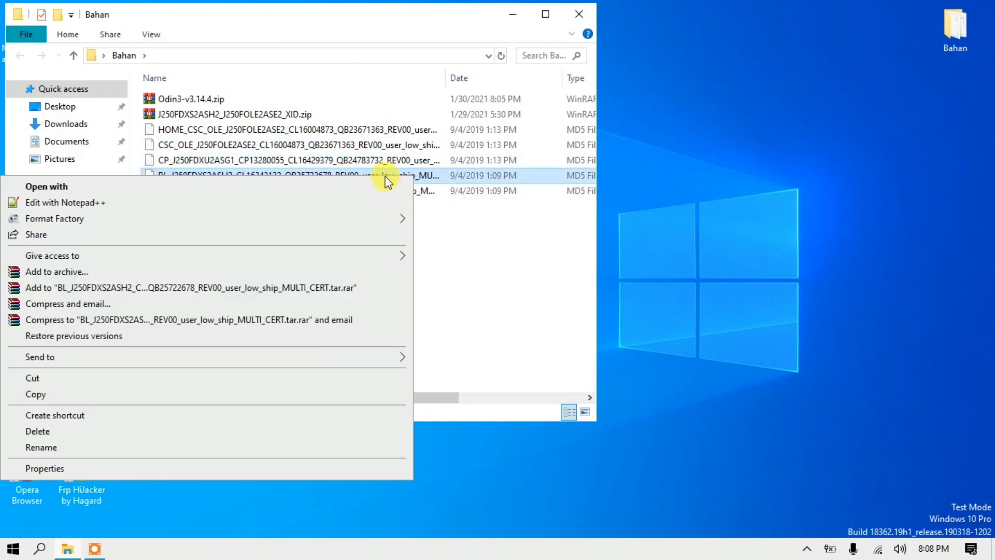
pyautogui.click(65, 430)
pyautogui.moveTo(224, 228); pyautogui.dragTo(224, 127)
pyautogui.click(213, 248)
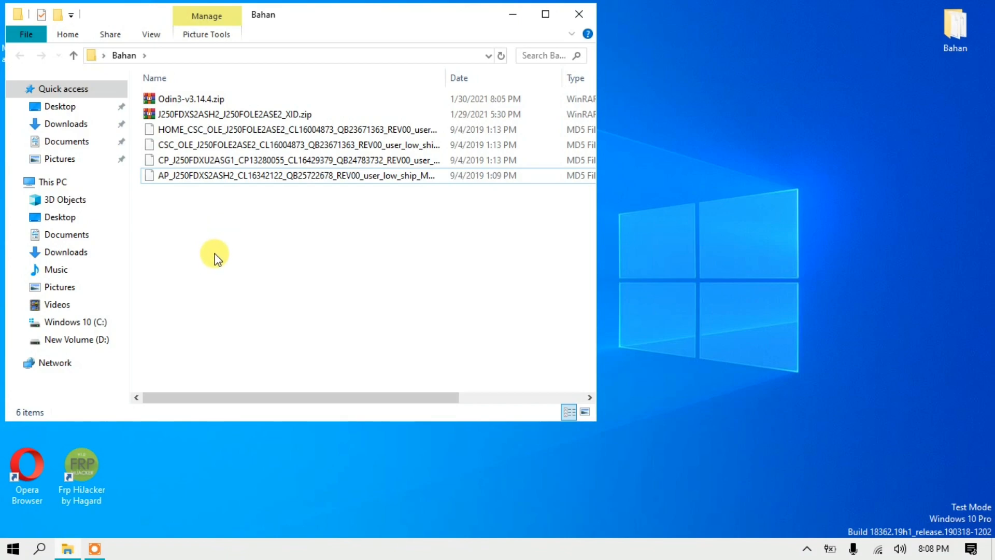
# Extract Odin3-v3.14.4.zip directly into the Bahan folder.
pyautogui.click(185, 99)
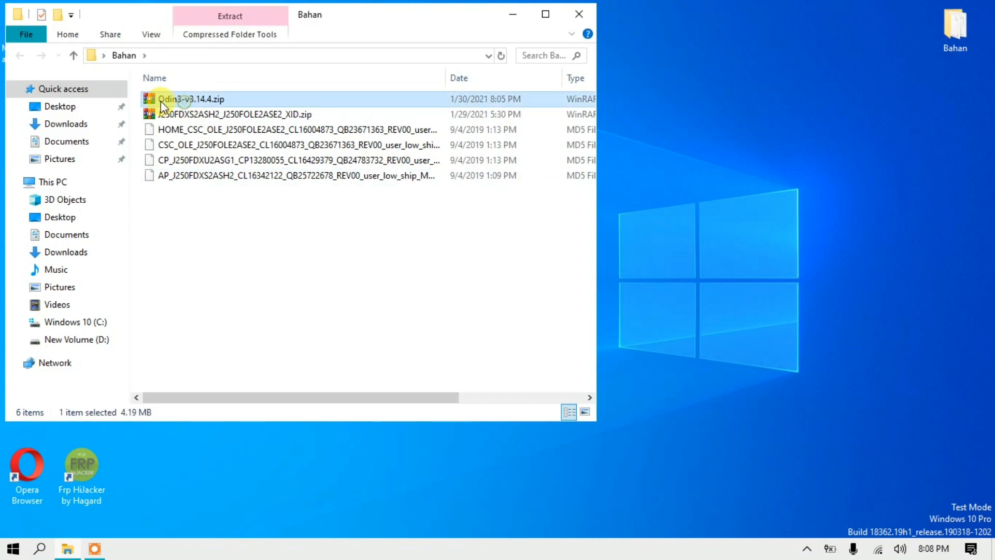
pyautogui.rightClick(195, 98)
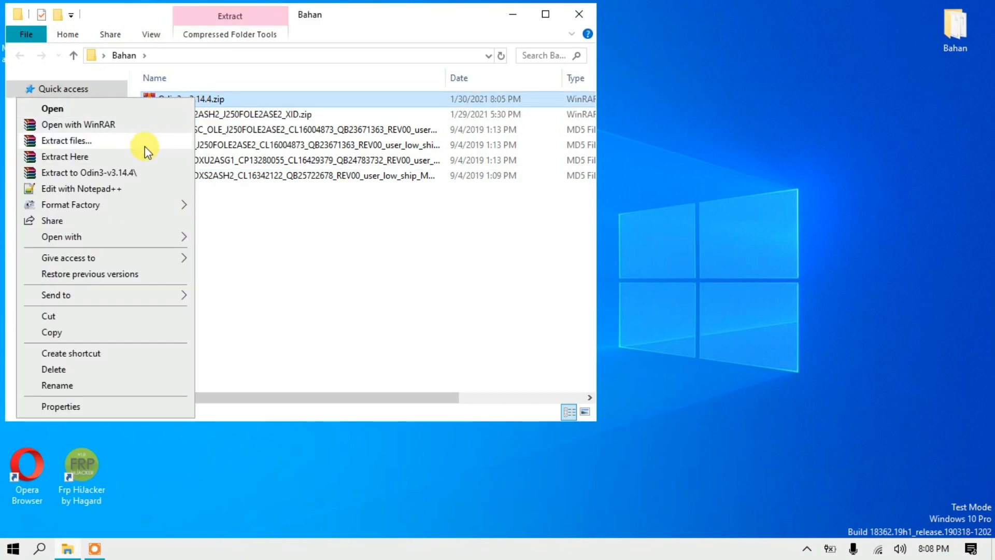
pyautogui.click(145, 163)
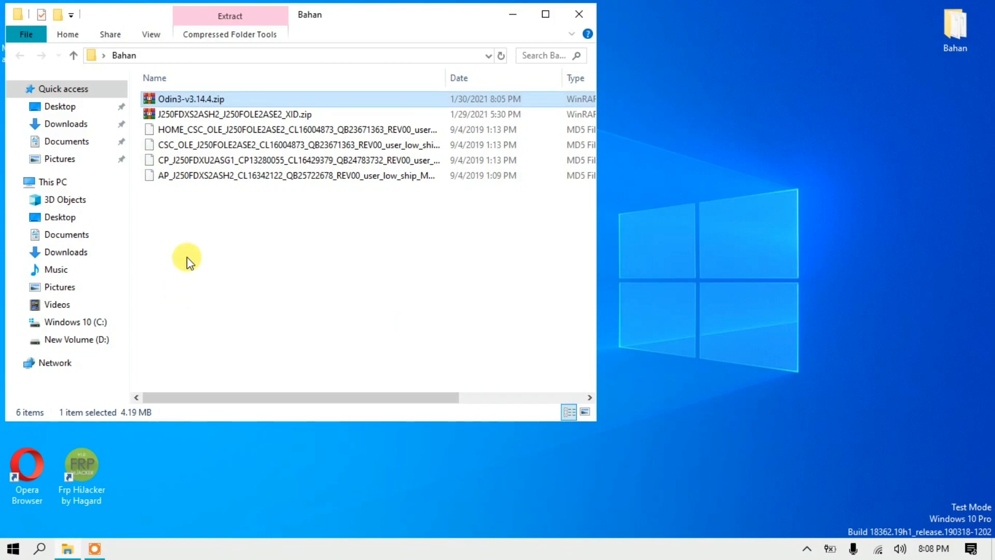
# Open the extracted Odin3_v3.14.4 folder and move its window to the right side of the desktop.
pyautogui.click(182, 99)
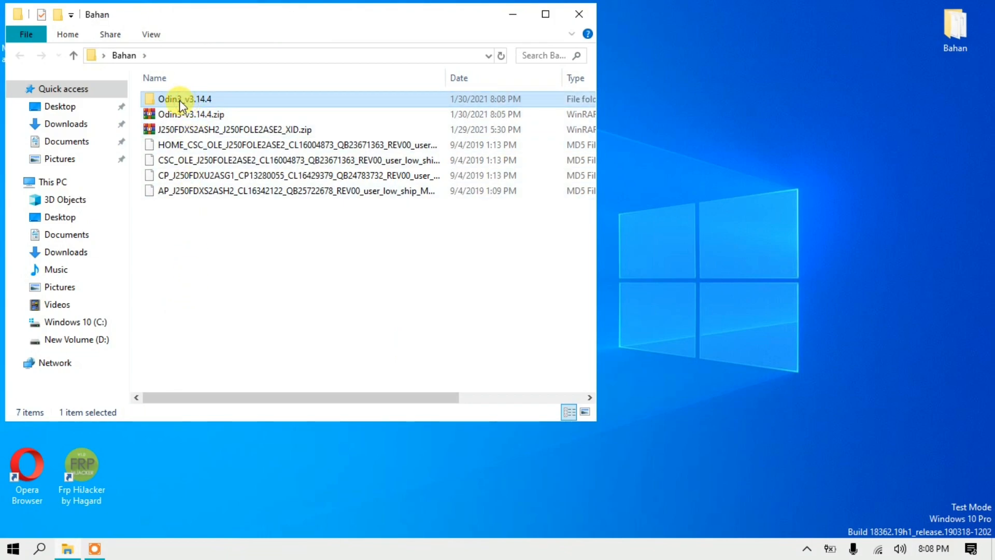
pyautogui.doubleClick(180, 99)
pyautogui.moveTo(309, 5); pyautogui.dragTo(309, 17)
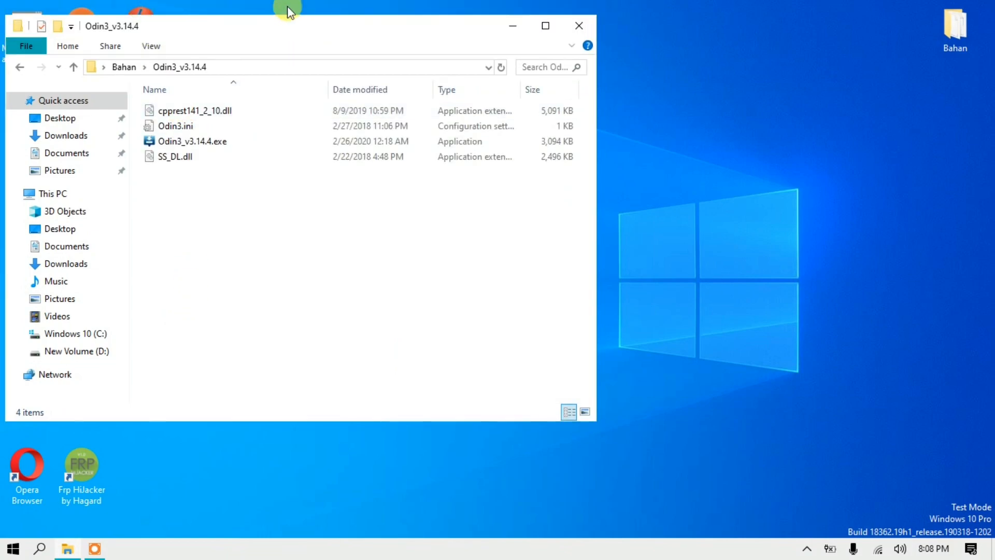
pyautogui.moveTo(148, 29); pyautogui.dragTo(725, 4)
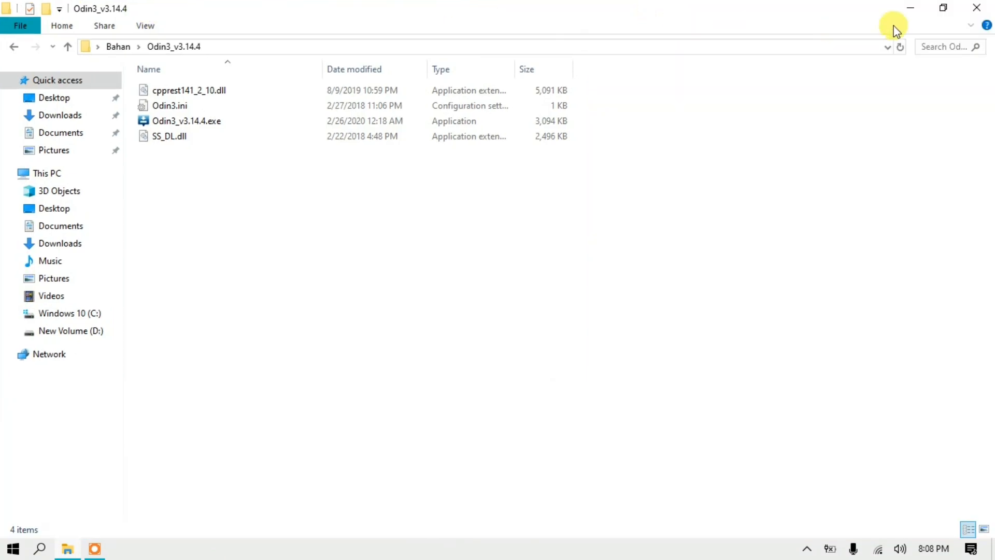
pyautogui.click(942, 8)
pyautogui.moveTo(704, 77); pyautogui.dragTo(783, 16)
# Launch Odin3_v3.14.4.exe past its startup notice to preview the flashing tool, and close it again.
pyautogui.click(835, 134)
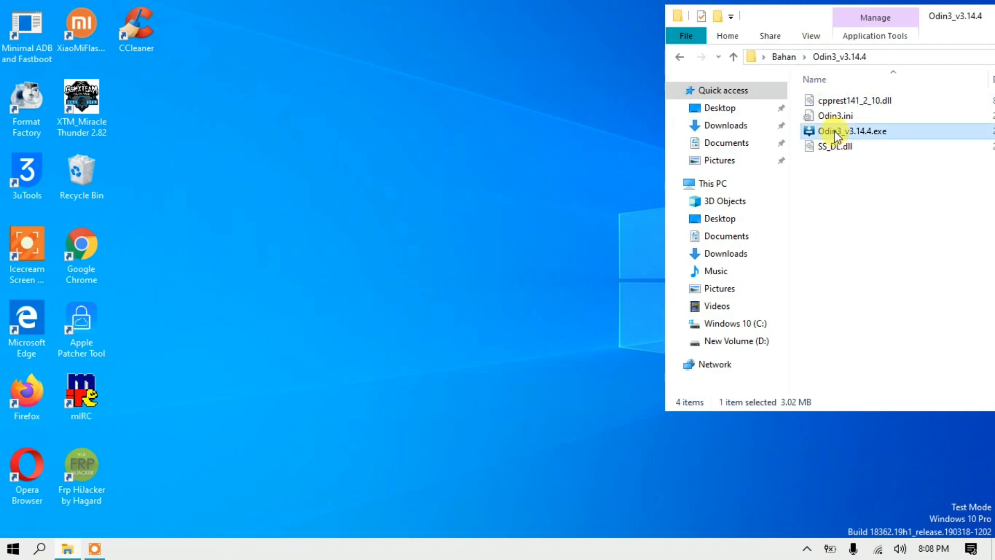
pyautogui.doubleClick(835, 133)
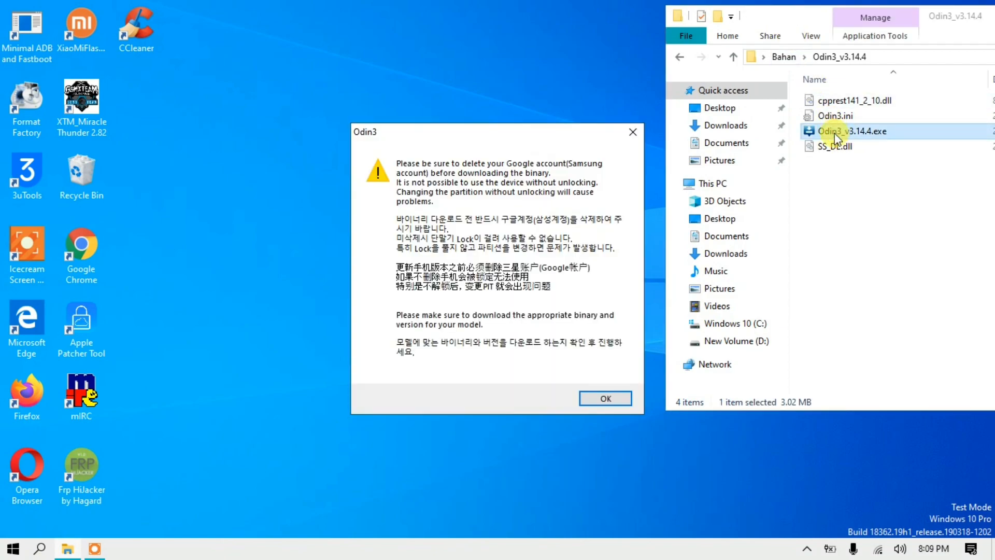
pyautogui.click(606, 399)
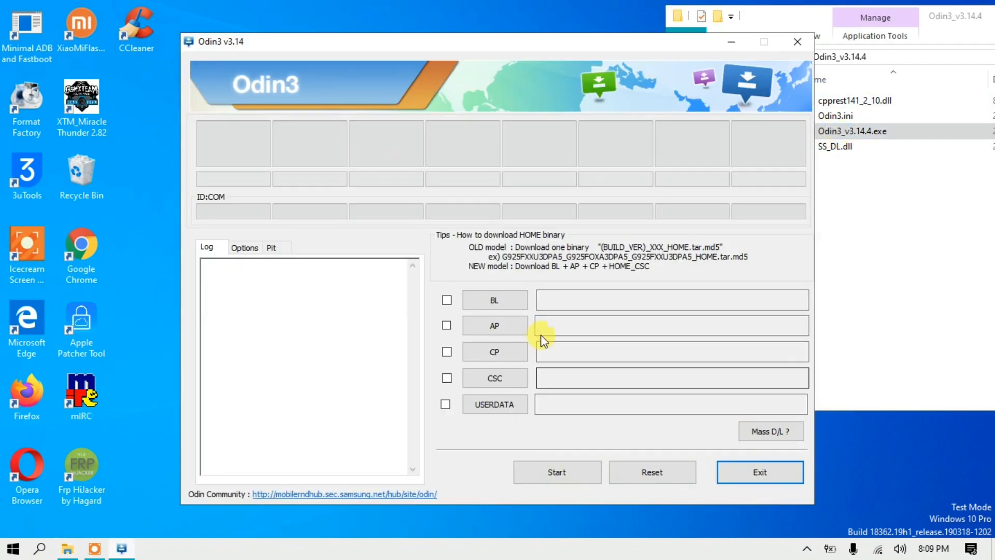
pyautogui.moveTo(363, 42); pyautogui.dragTo(220, 25)
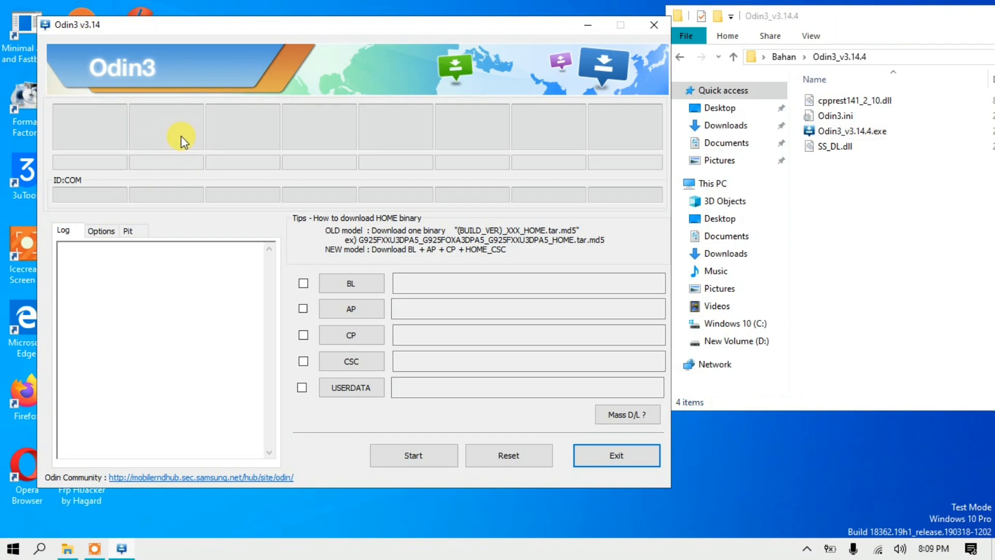
pyautogui.click(654, 34)
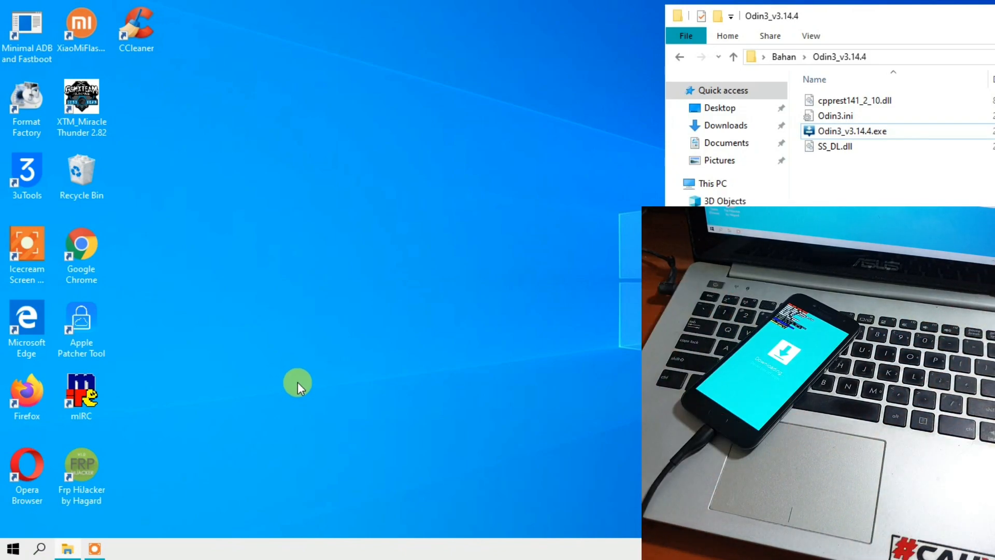
# Try to launch Odin3_v3.14.4.exe again with the phone connected in download mode.
pyautogui.click(828, 131)
pyautogui.doubleClick(828, 130)
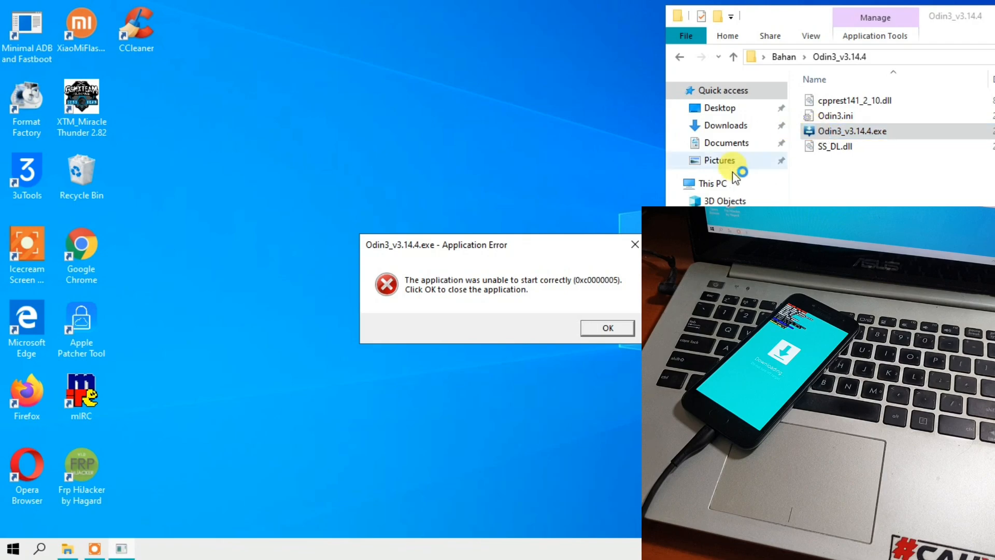
pyautogui.click(633, 249)
pyautogui.doubleClick(817, 130)
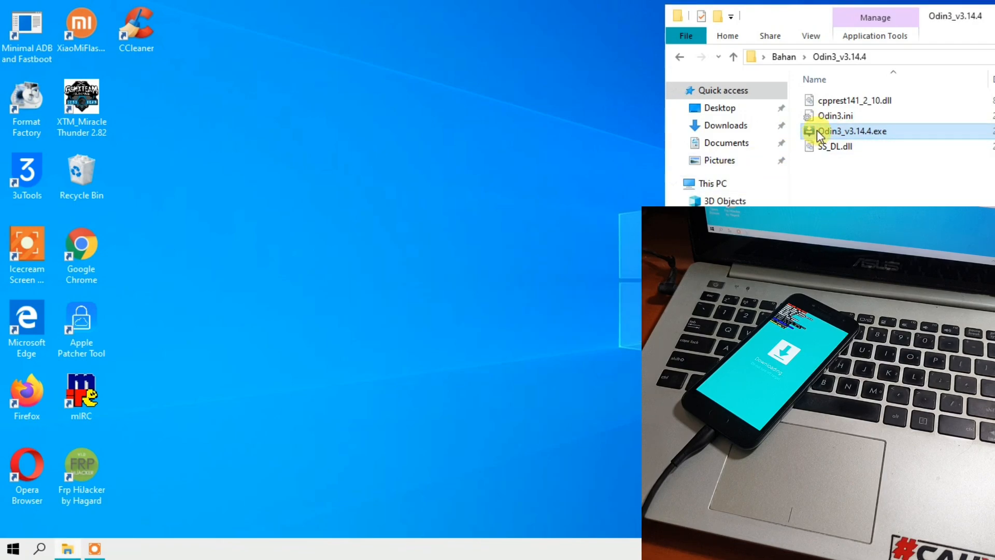
pyautogui.click(634, 245)
# Delete the Odin3_v3.14.4 folder from Bahan and extract a fresh copy from Odin3-v3.14.4.zip.
pyautogui.click(679, 57)
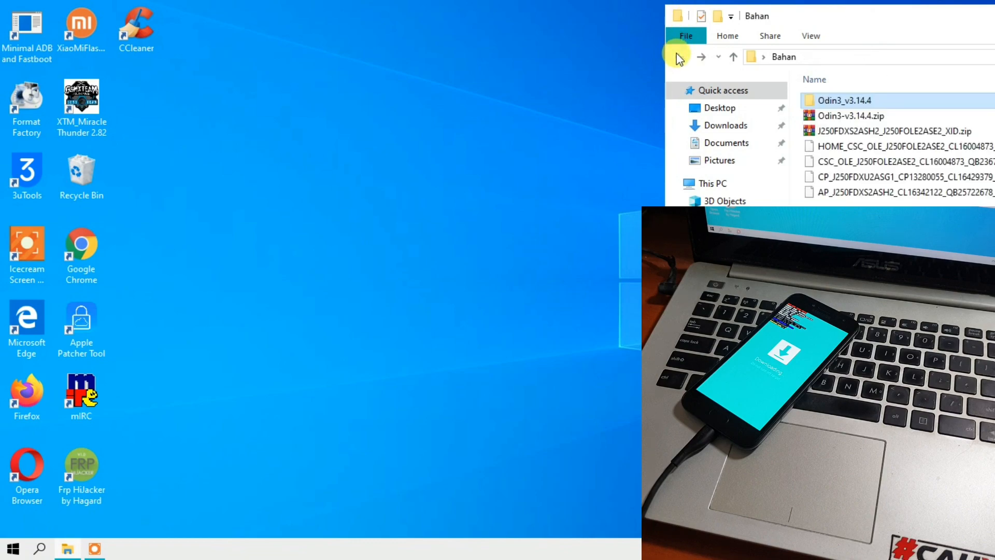
pyautogui.rightClick(815, 101)
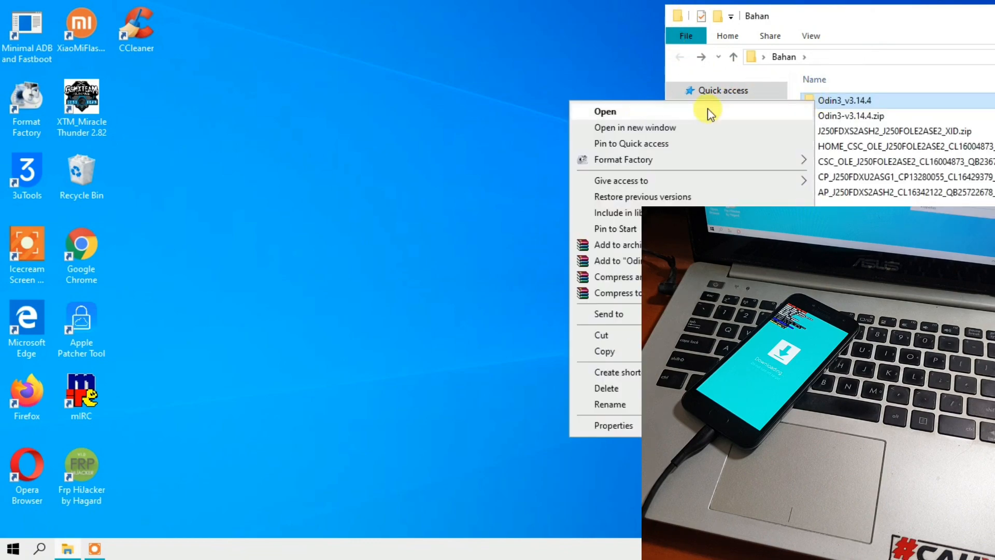
pyautogui.click(585, 388)
pyautogui.rightClick(844, 100)
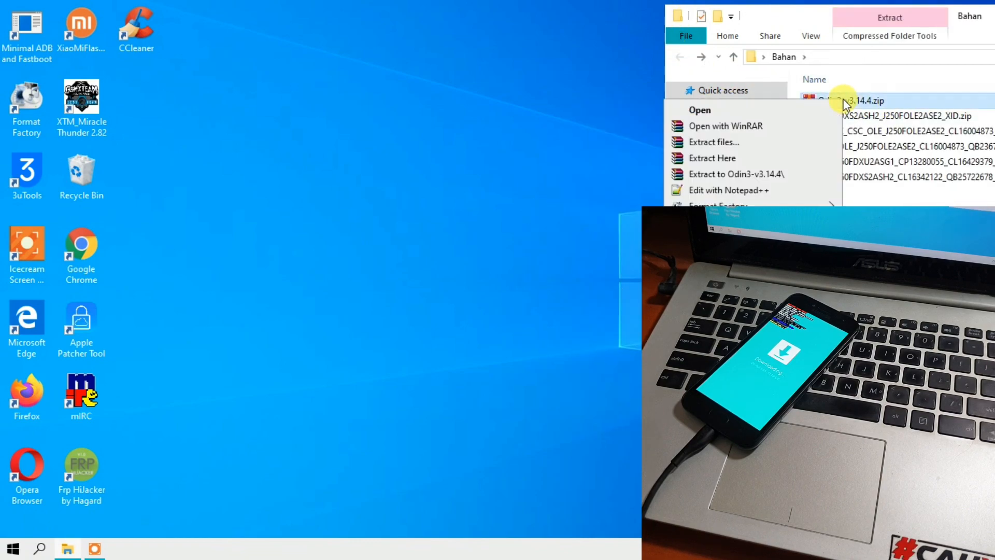
pyautogui.click(748, 163)
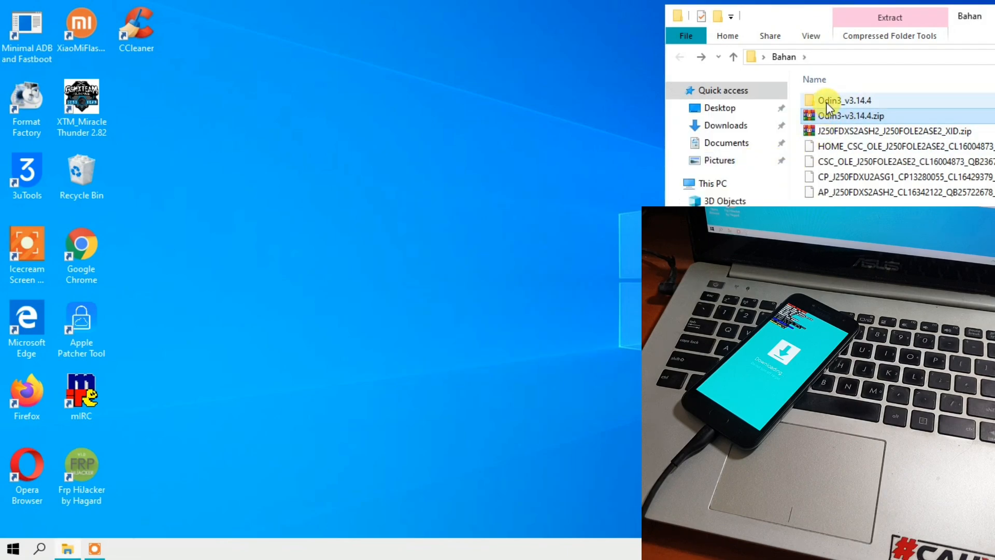
# Launch Odin3_v3.14.4.exe from the fresh folder, accept its startup notice and move its window to the desktop's upper-left corner.
pyautogui.doubleClick(826, 101)
pyautogui.doubleClick(825, 133)
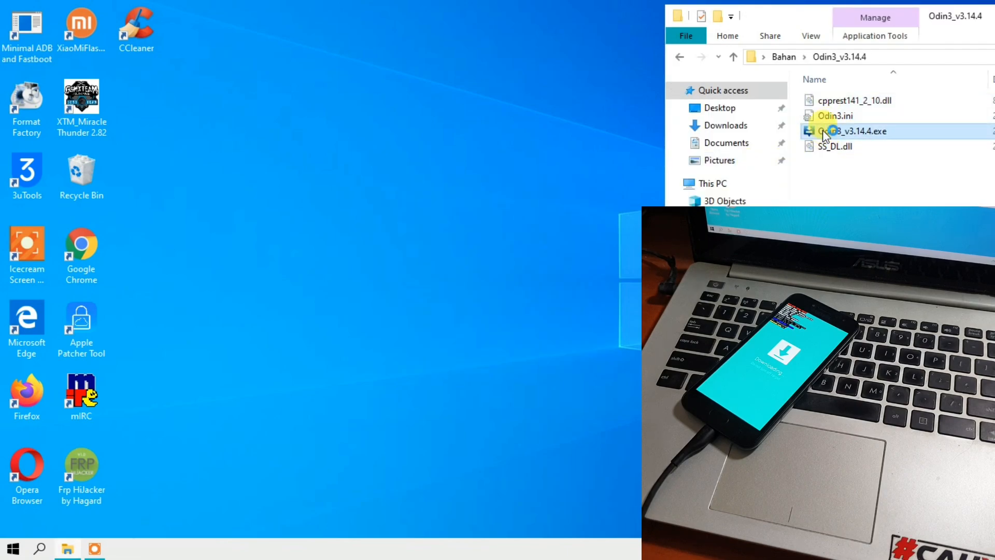
pyautogui.click(590, 397)
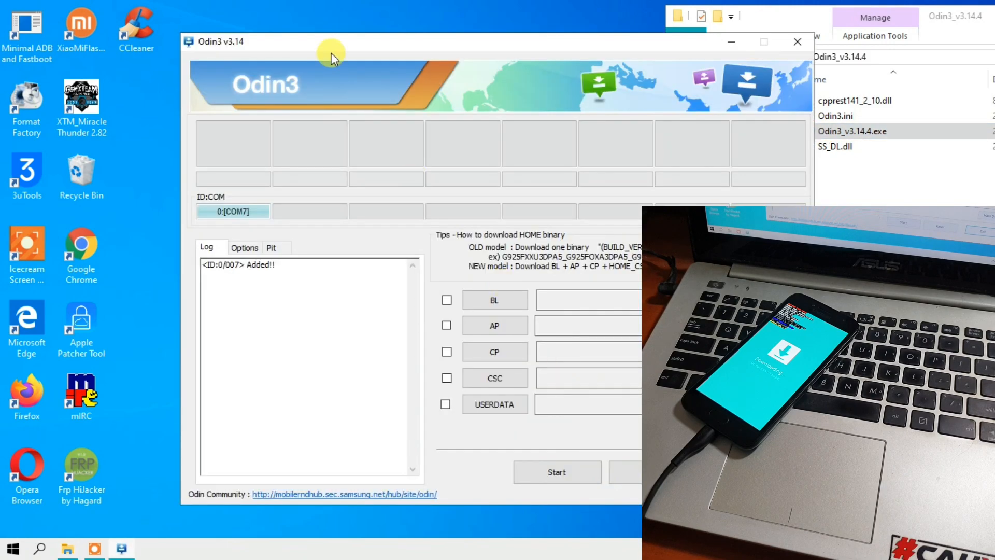
pyautogui.moveTo(323, 43); pyautogui.dragTo(140, 7)
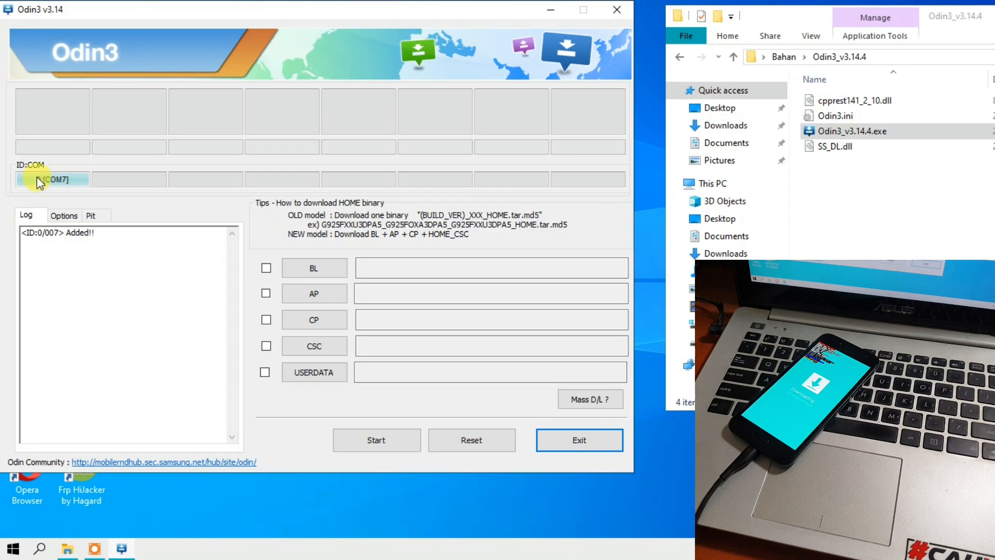
# Return to the Bahan folder beside Odin, widen its window slightly and go through the AP, CP, CSC and HOME_CSC files.
pyautogui.click(678, 57)
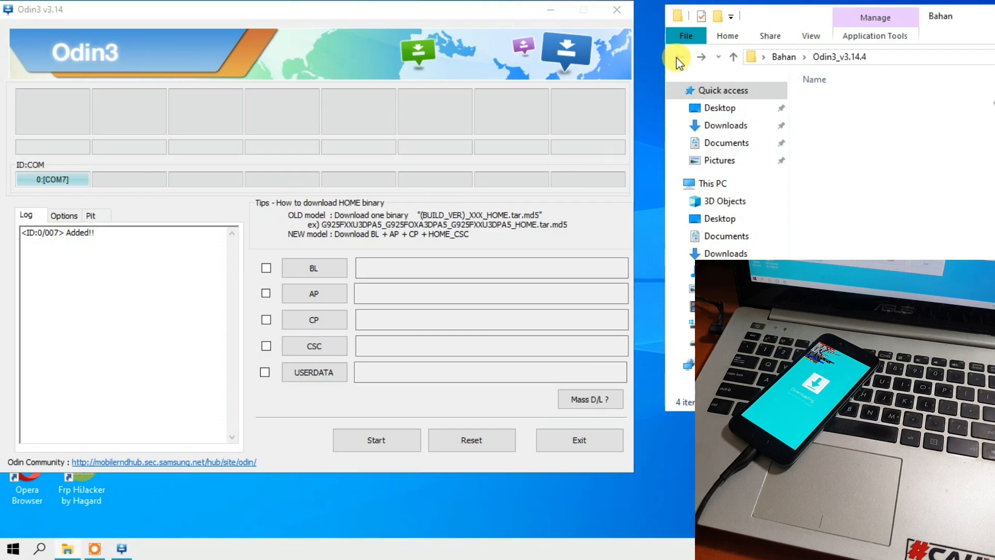
pyautogui.moveTo(663, 58); pyautogui.dragTo(636, 58)
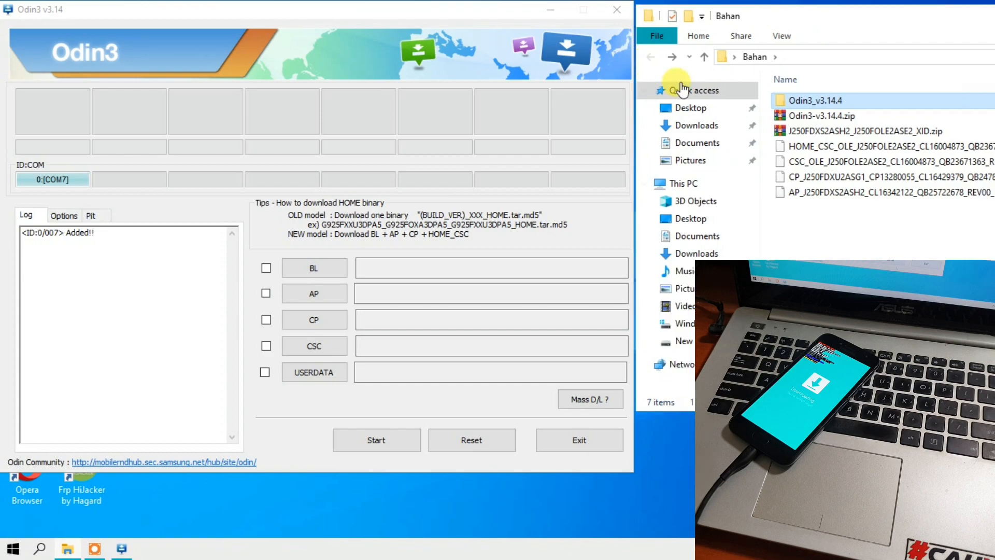
pyautogui.click(798, 192)
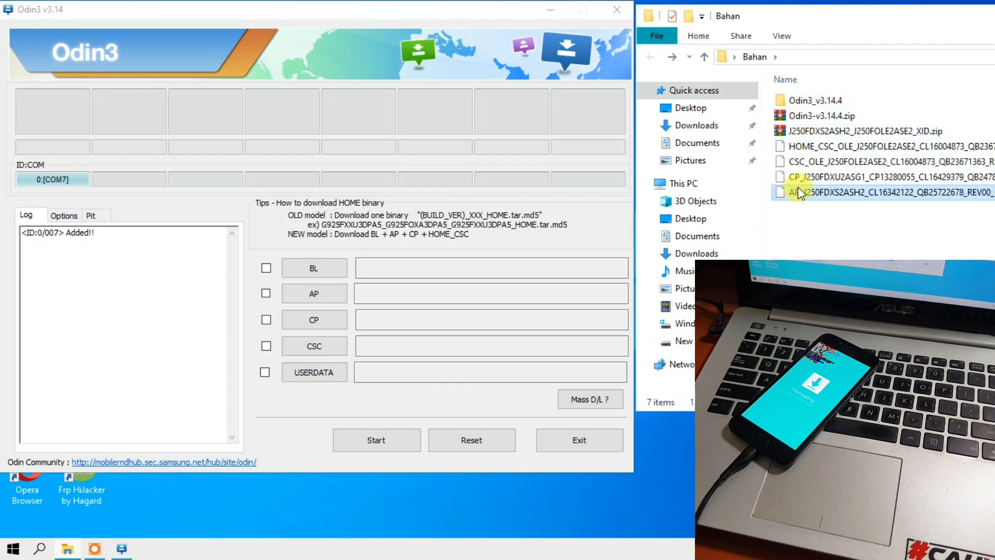
pyautogui.click(795, 176)
pyautogui.click(794, 160)
pyautogui.click(793, 148)
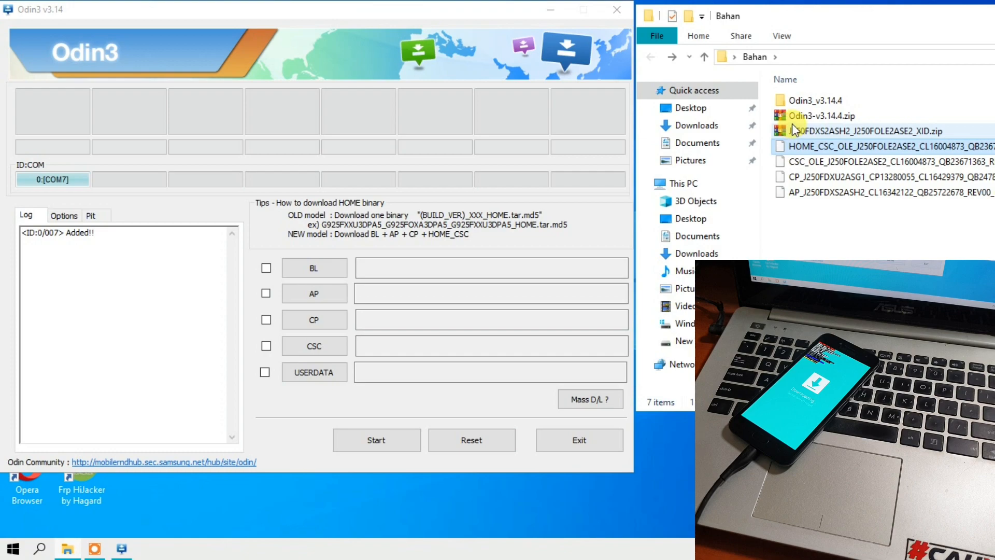
# Sort the contents of the Bahan folder by name in ascending order.
pyautogui.click(787, 79)
pyautogui.click(796, 79)
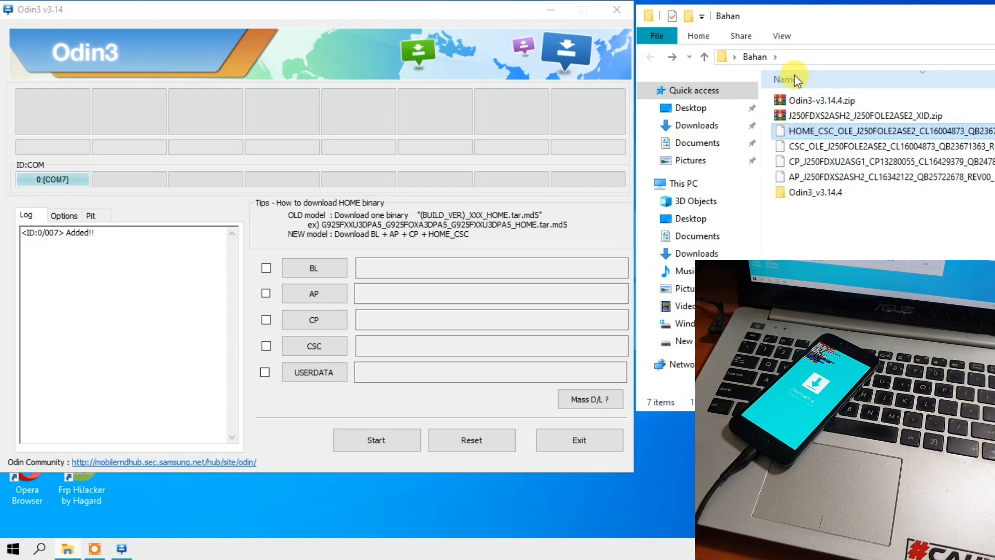
pyautogui.click(794, 81)
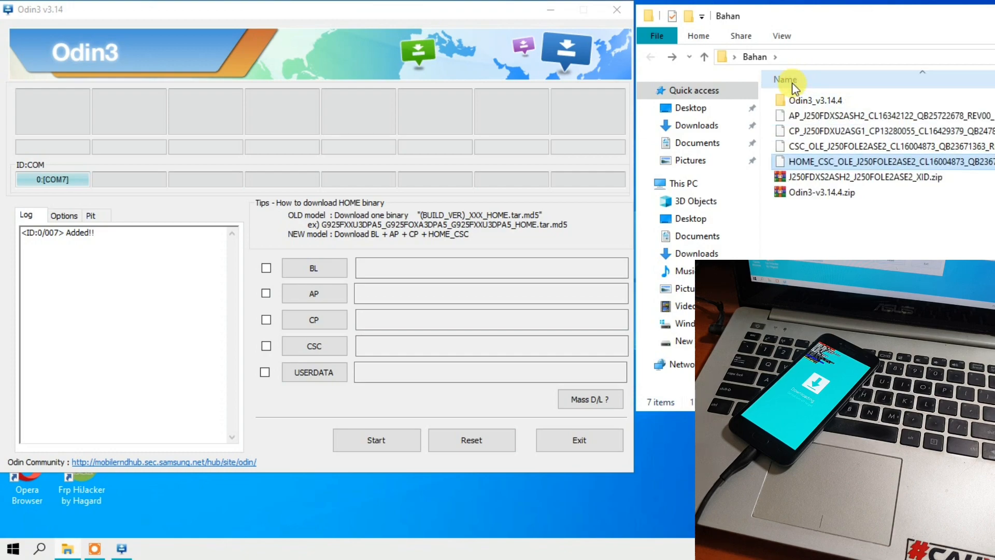
# Load the AP_J250FDXS2ASH2 firmware file from the desktop's Bahan folder into Odin's AP slot.
pyautogui.click(796, 115)
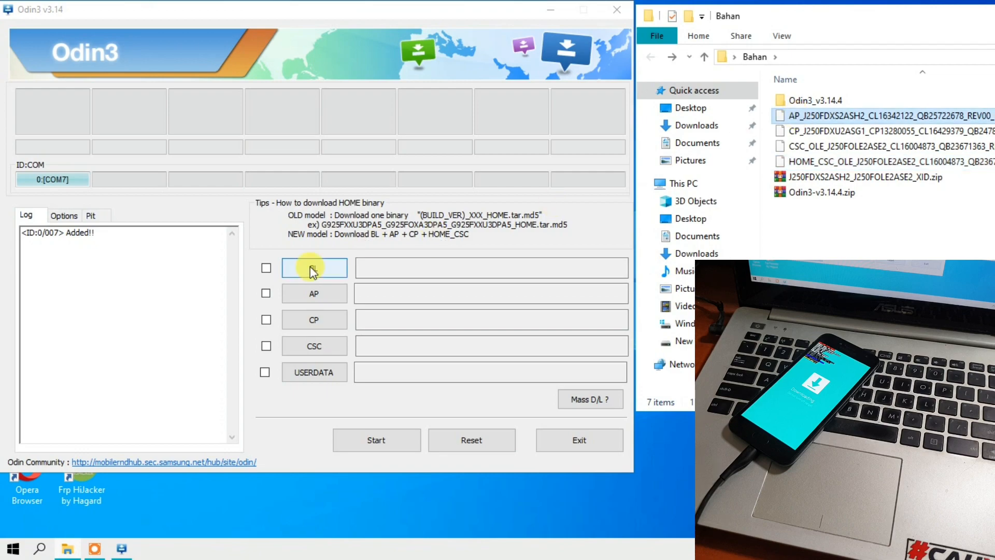
pyautogui.click(300, 294)
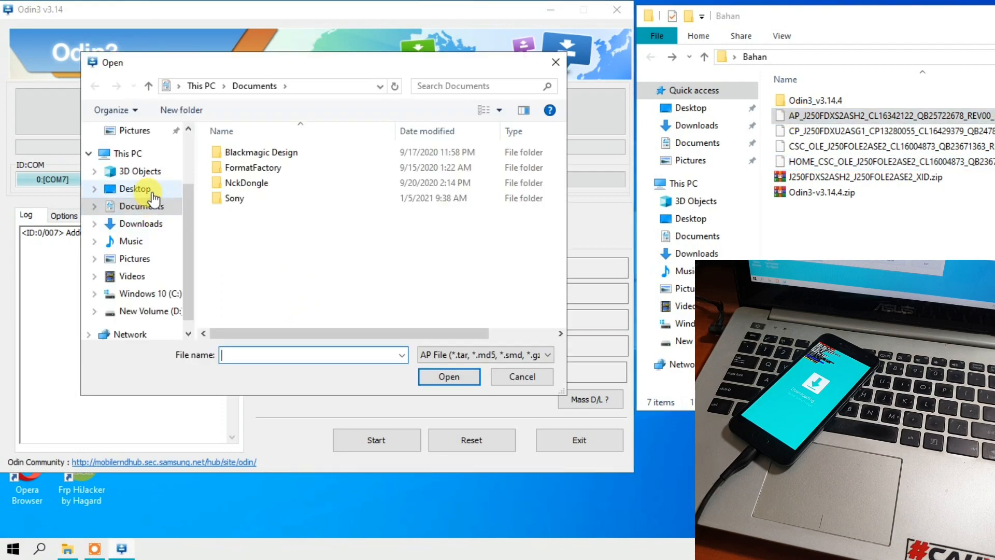
pyautogui.click(135, 189)
pyautogui.doubleClick(235, 172)
pyautogui.click(236, 174)
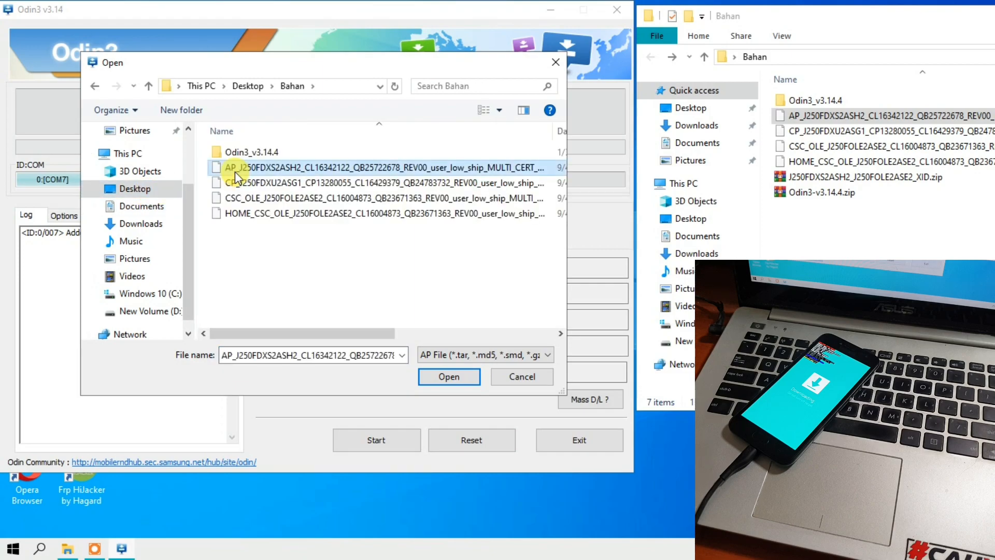
pyautogui.click(428, 378)
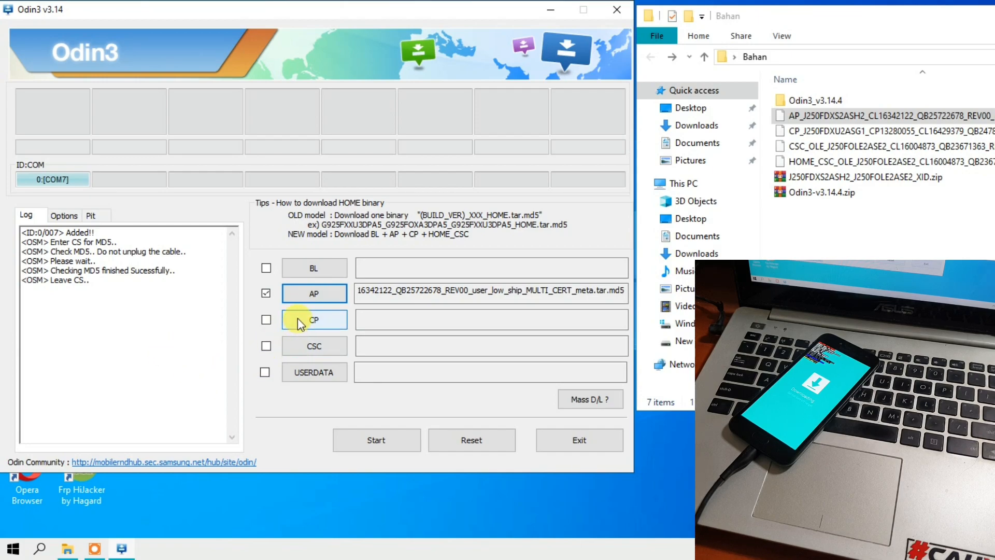
# Load the CP_J250FDXU2ASG1 file from Bahan into Odin's CP slot.
pyautogui.click(808, 130)
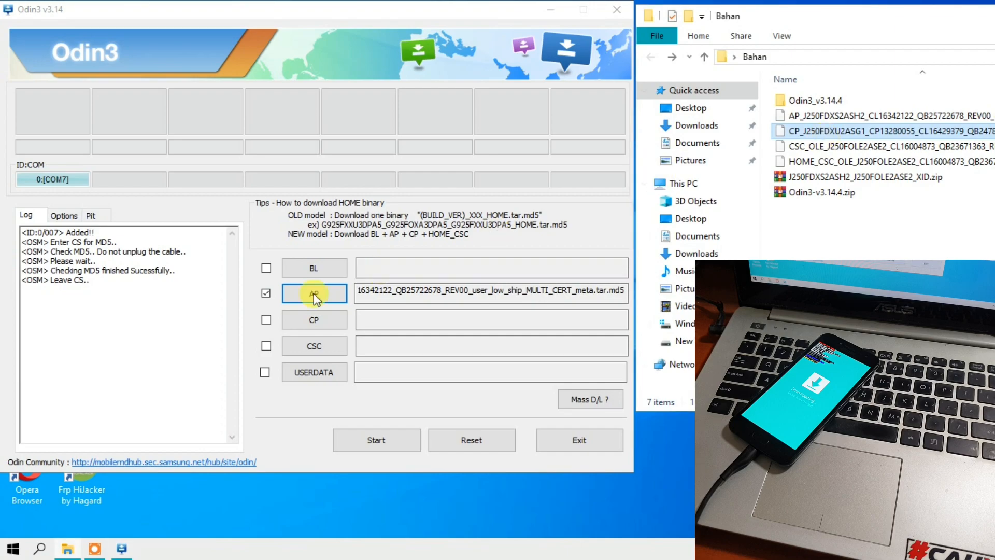
pyautogui.click(305, 324)
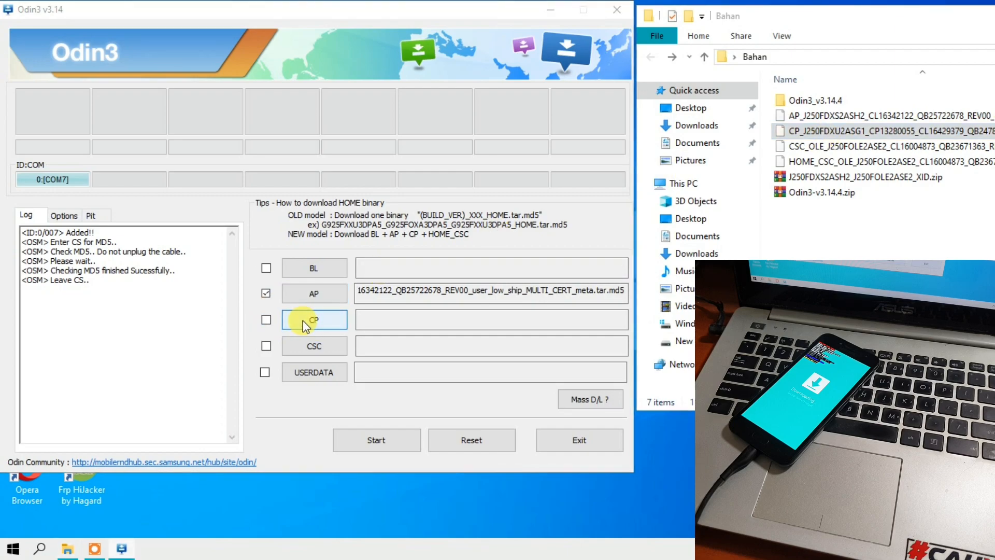
pyautogui.click(235, 186)
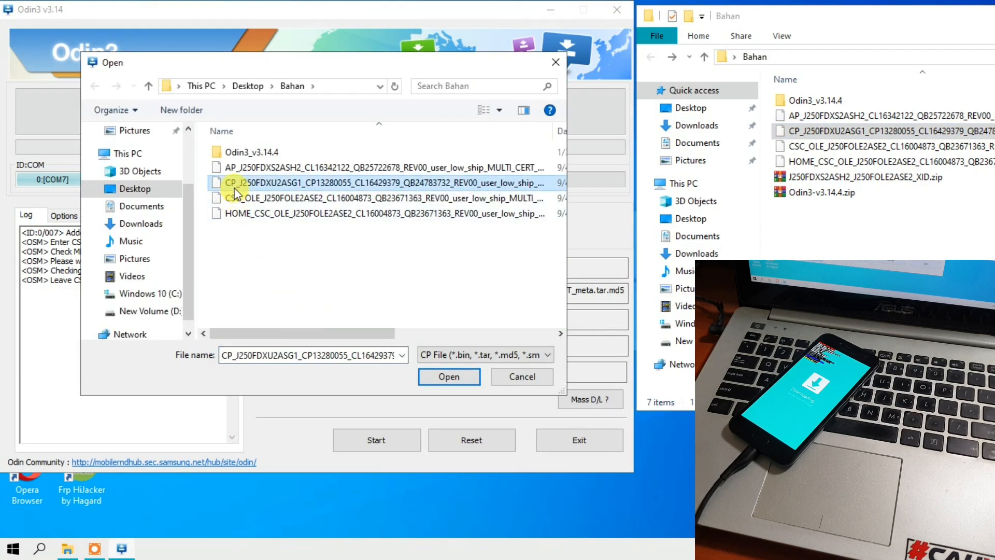
pyautogui.click(445, 377)
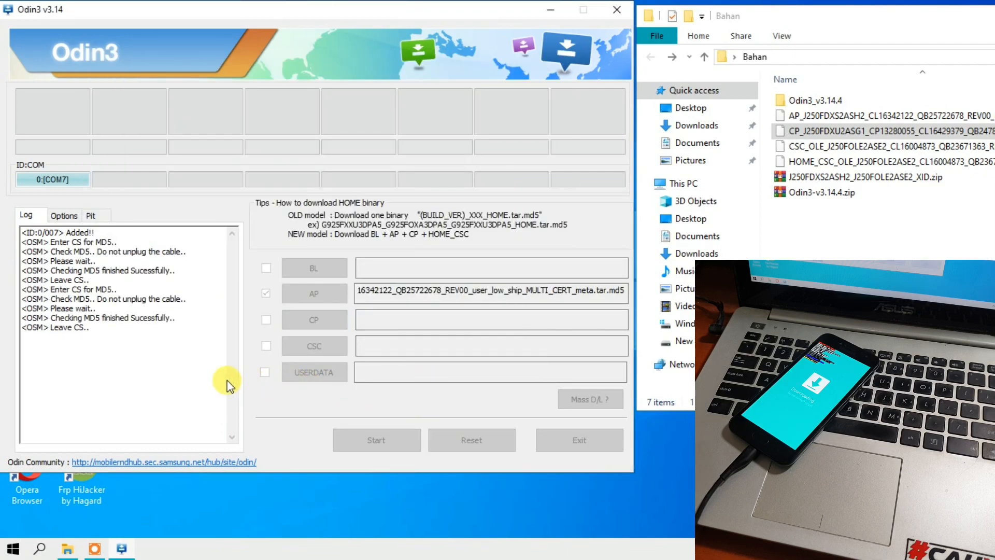
# Load the CSC_OLE_J250FOLE2ASE2 file, not the HOME_CSC one, from Bahan into Odin's CSC slot.
pyautogui.click(826, 146)
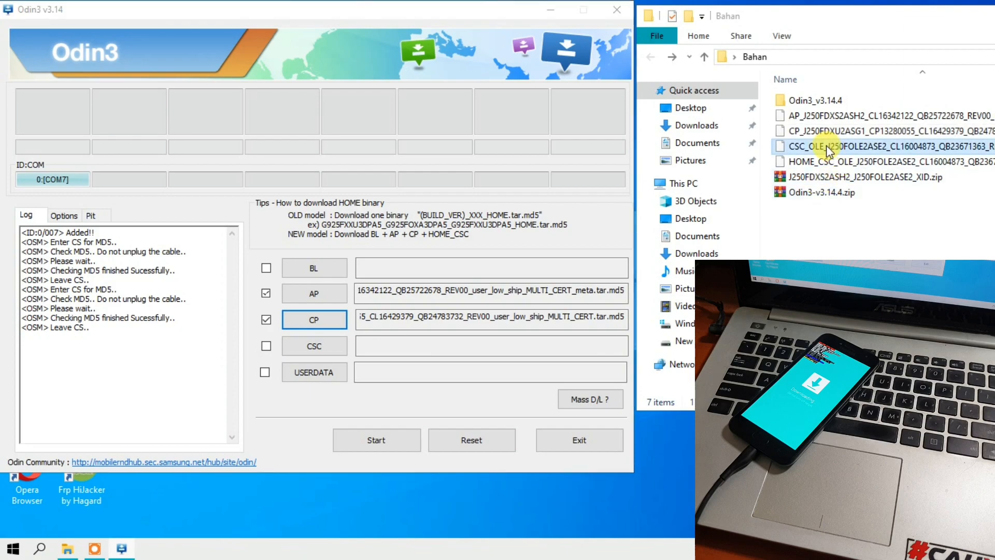
pyautogui.click(332, 352)
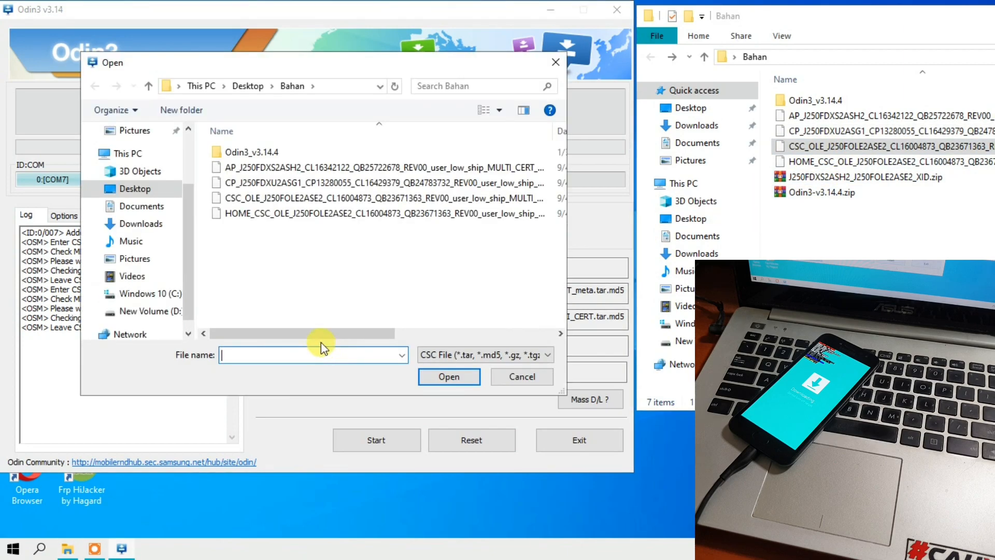
pyautogui.doubleClick(264, 201)
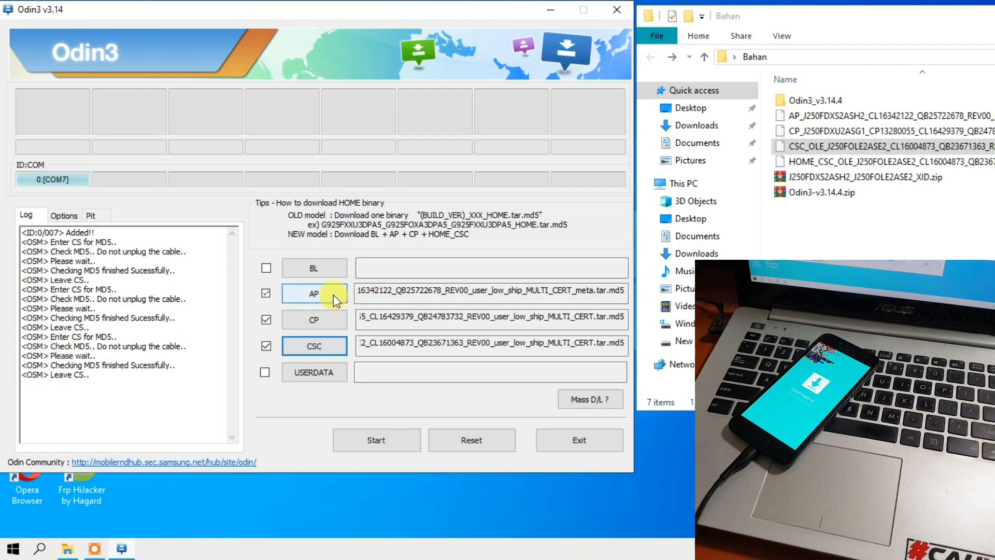
# Check the AP, CP and CSC files in Bahan against Odin's filled slots and start flashing the phone.
pyautogui.click(799, 118)
pyautogui.click(800, 132)
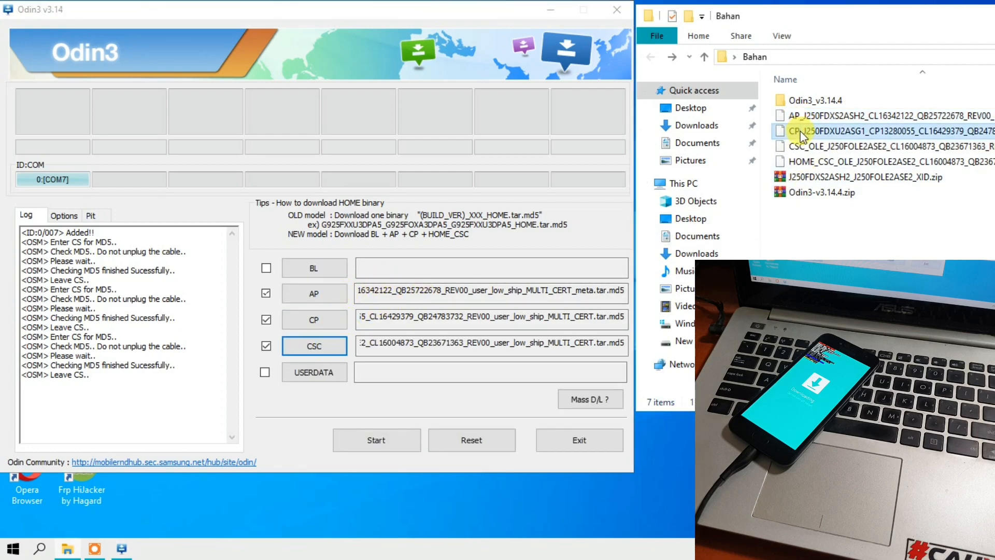
pyautogui.click(800, 145)
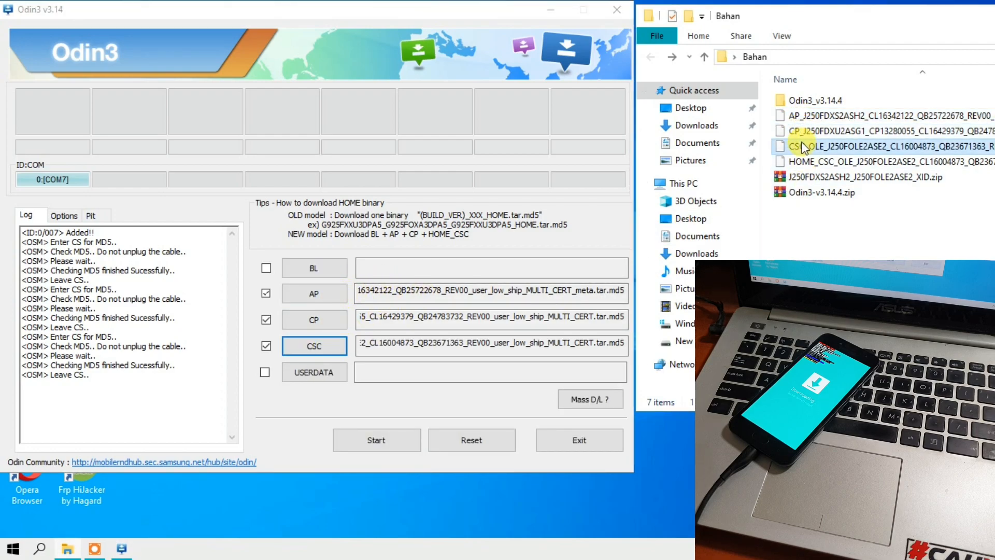
pyautogui.click(365, 445)
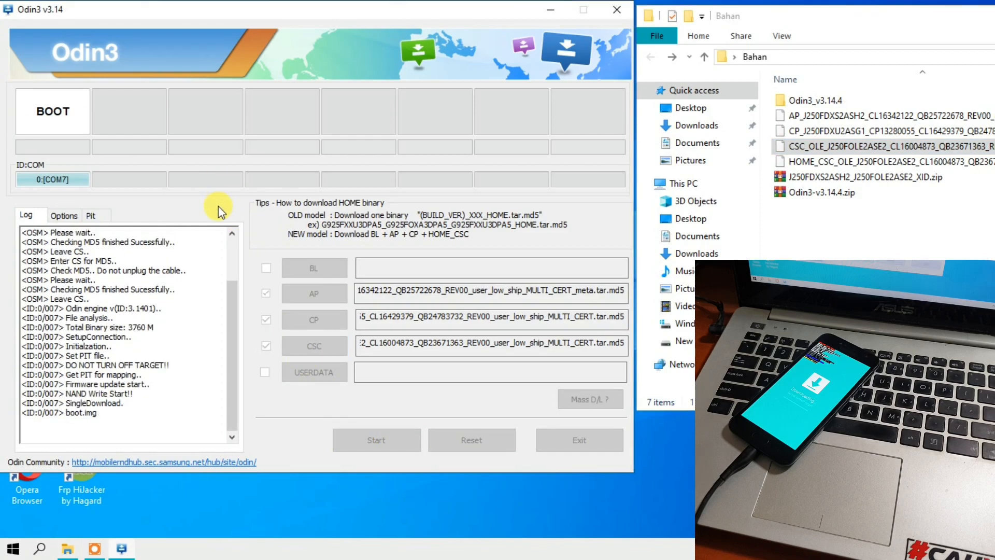